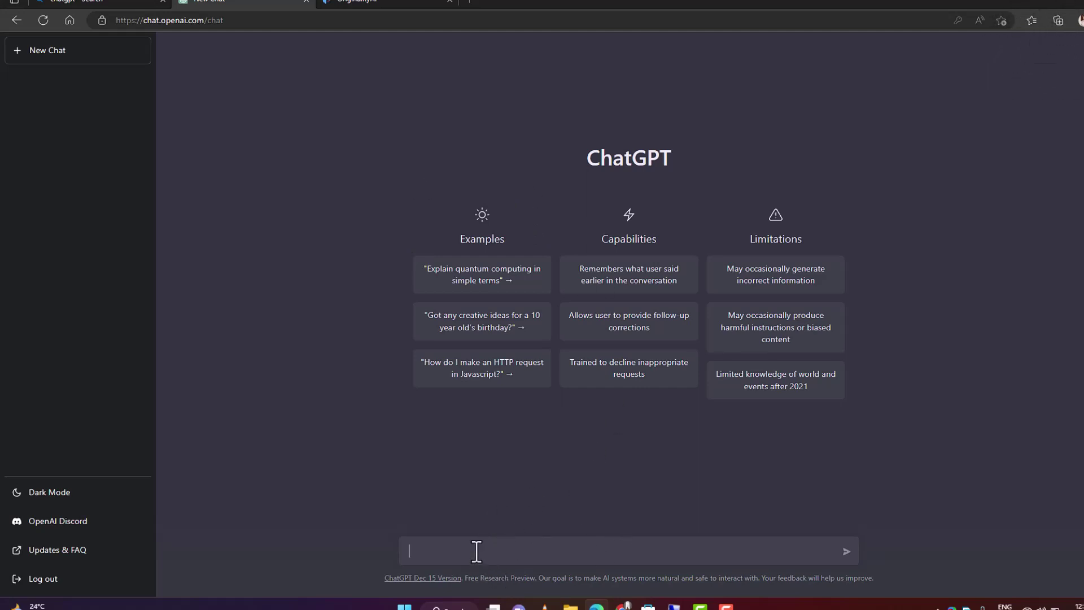
Send ChatGPT the prompt 'write an article about seo and its importance'.
key("Caps_Lock")
type("w")
key("Caps_Lock")
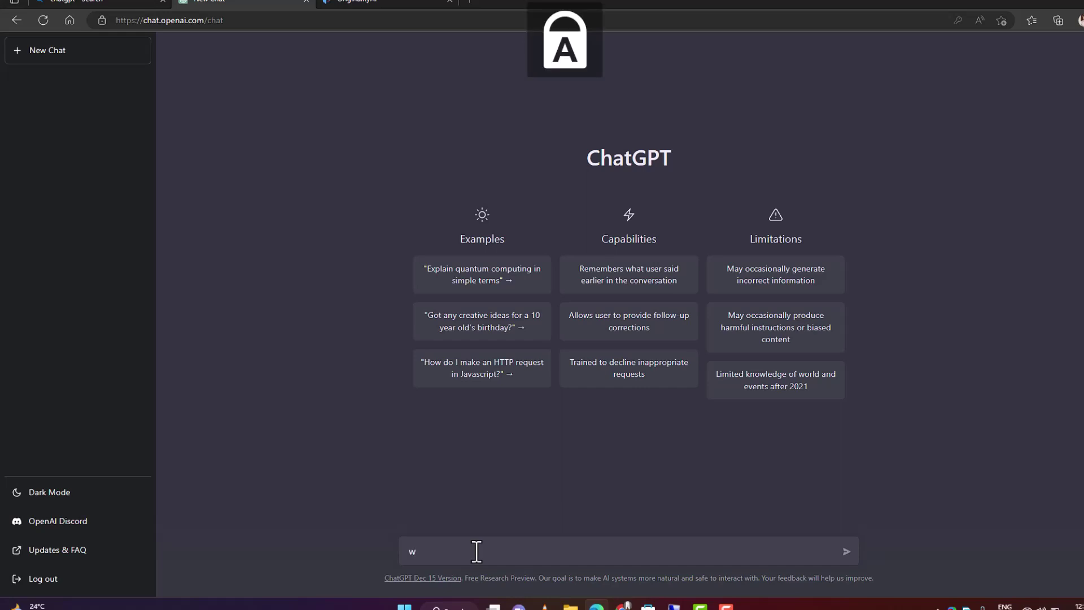
key("Caps_Lock")
type("rite an artic")
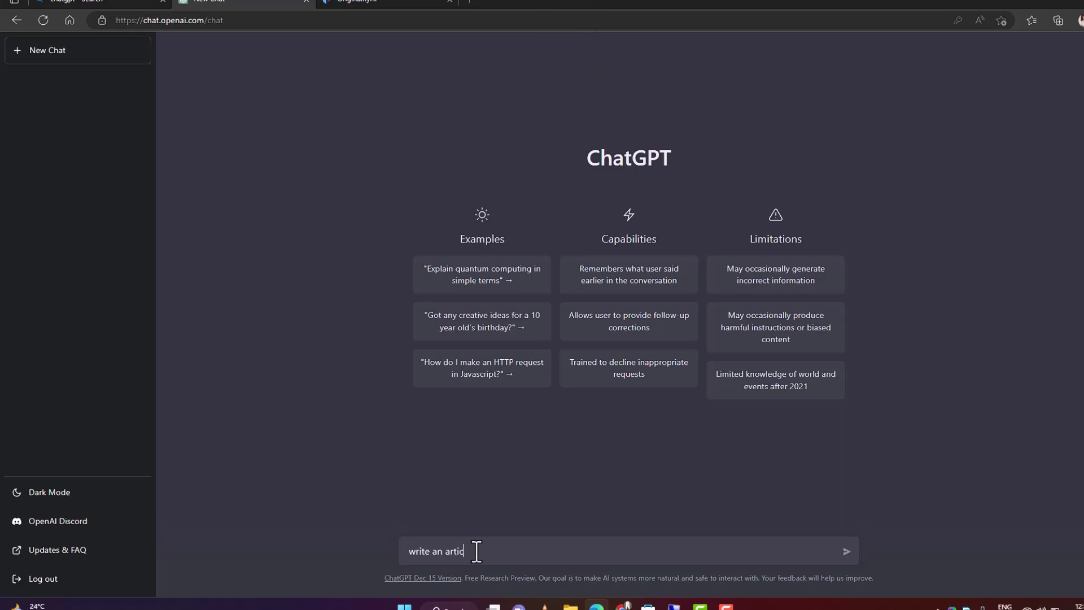
type("le about seo and its")
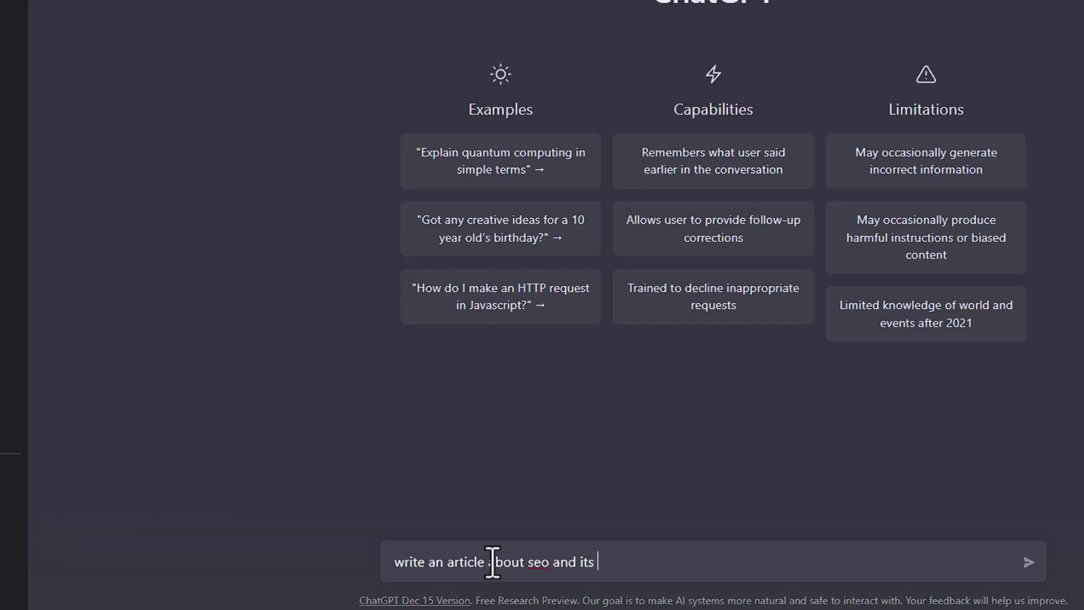
type("mportance")
key("Return")
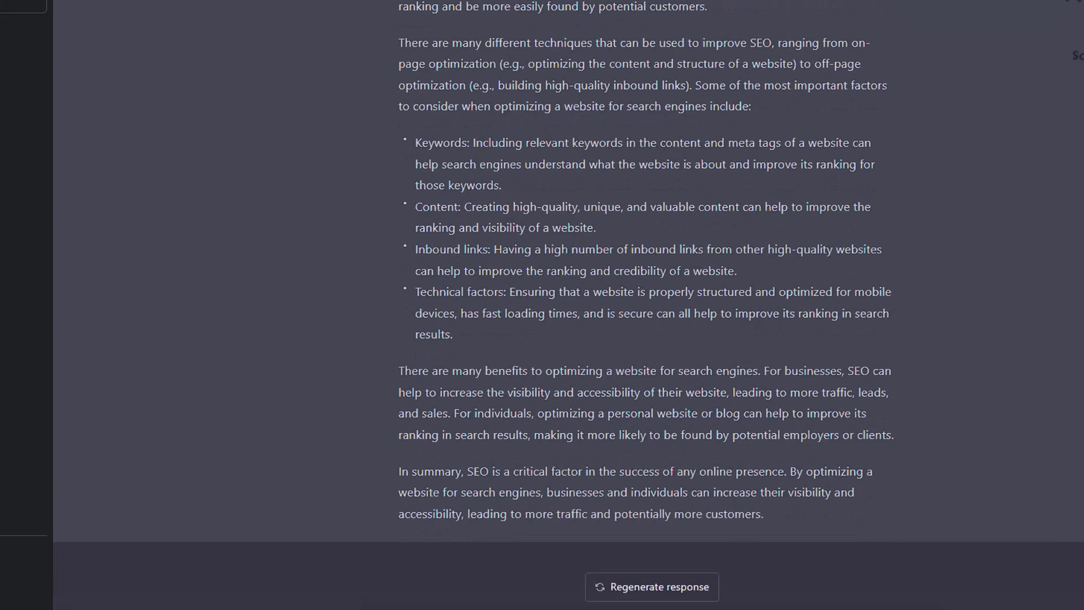
Copy the full generated SEO article and switch to the Originality.AI dashboard.
mouse_move(724, 455)
left_mouse_down()
mouse_move(622, 416)
mouse_move(415, 99)
left_mouse_up()
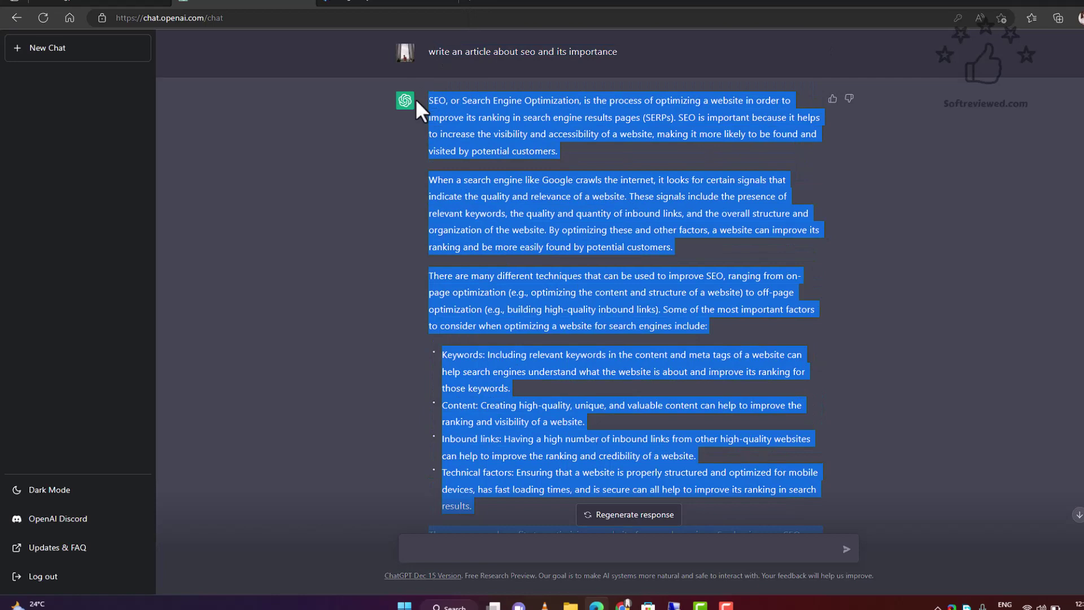
right_click(460, 105)
left_click(497, 115)
left_click(360, 4)
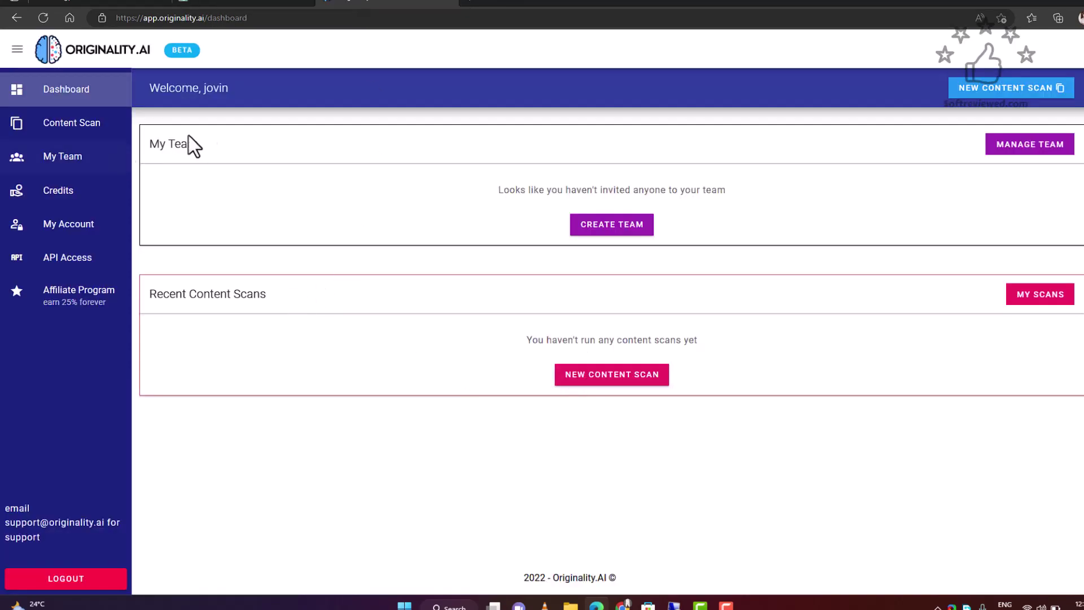
Paste the copied SEO article into a new content scan and run the scan.
left_click(590, 374)
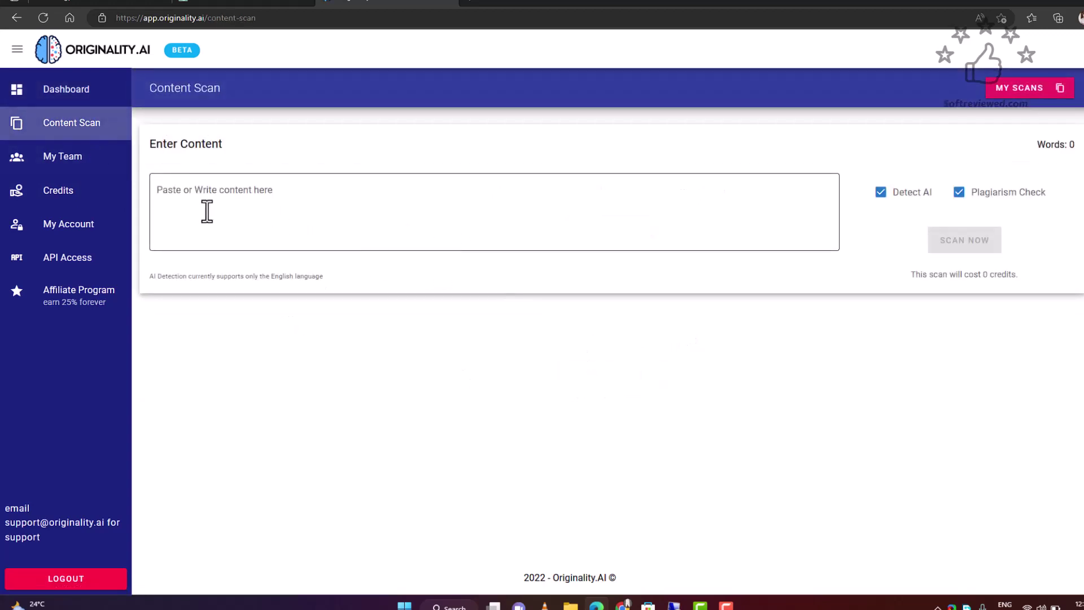
left_click(219, 199)
right_click(218, 199)
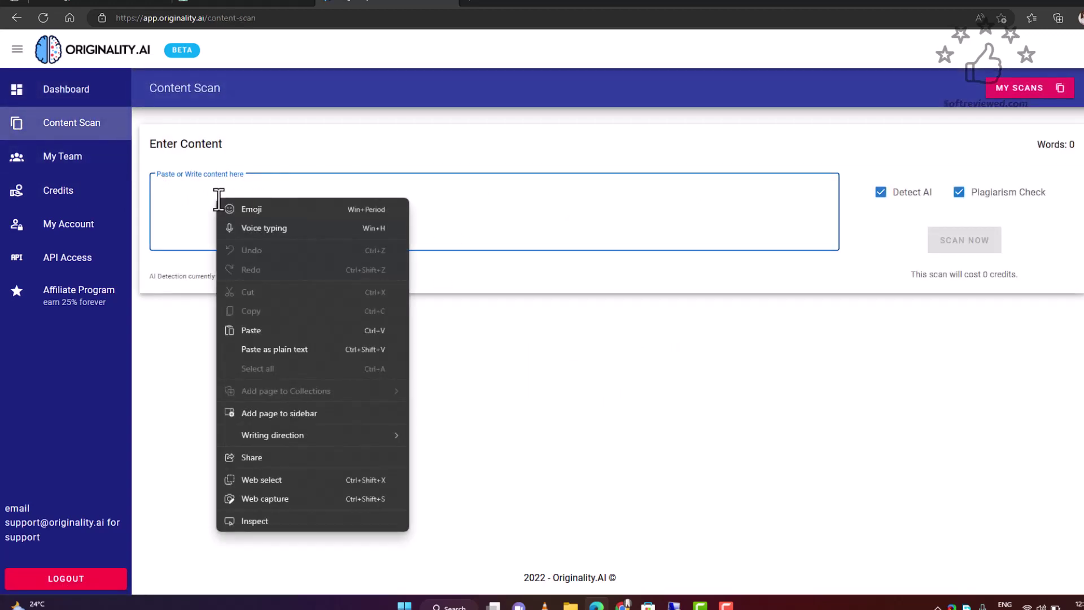
left_click(270, 331)
scroll(605, 280, "down", 2)
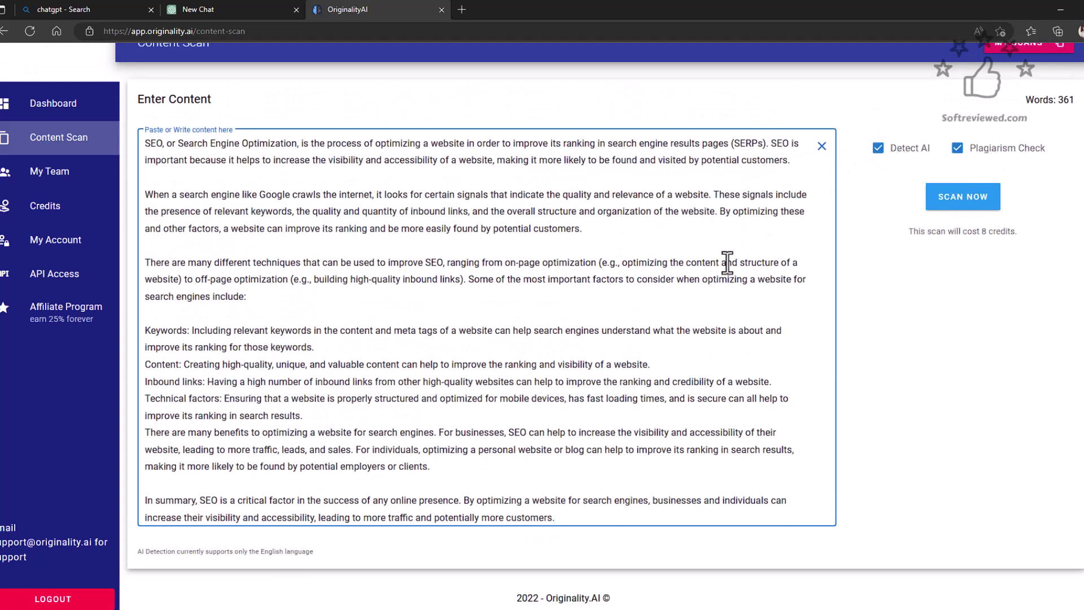
scroll(672, 245, "up", 1)
scroll(673, 267, "down", 1)
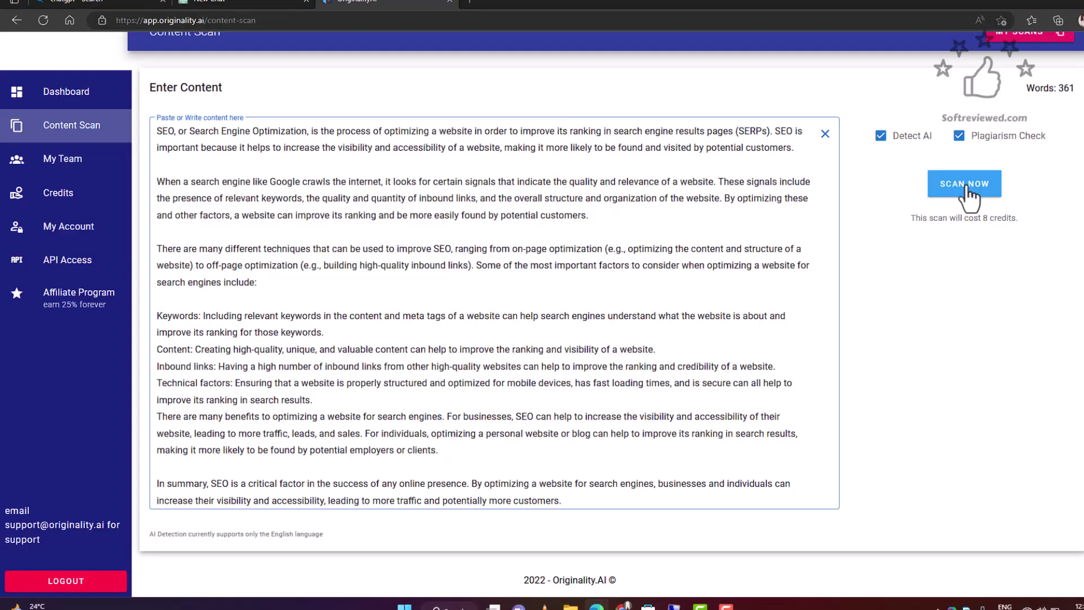
left_click(963, 196)
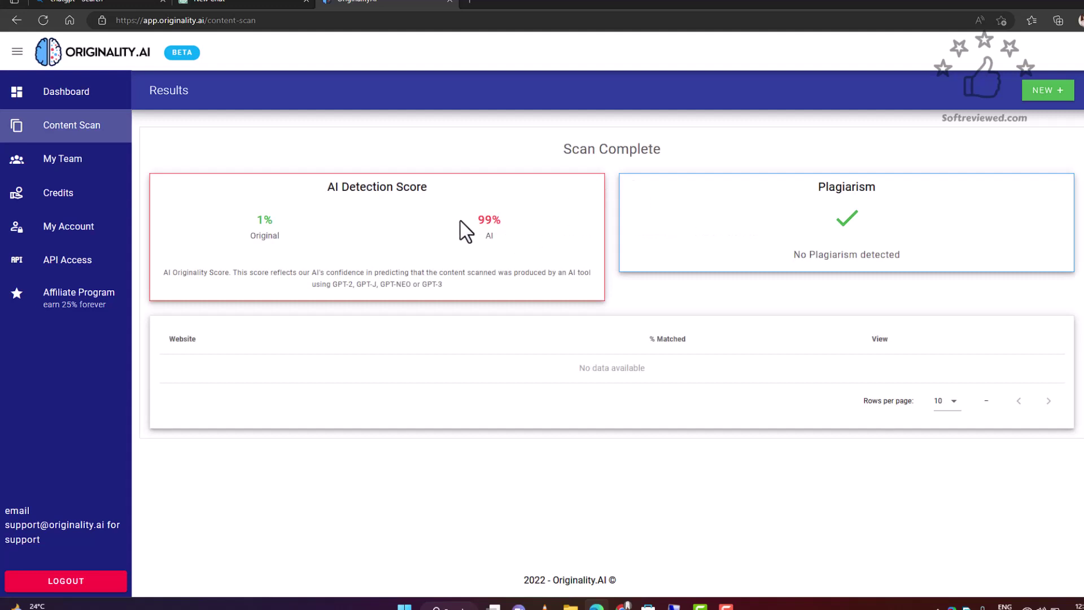
Highlight the 99% AI detection score on the scan results page.
left_click_drag(483, 229, 512, 244)
left_click(507, 283)
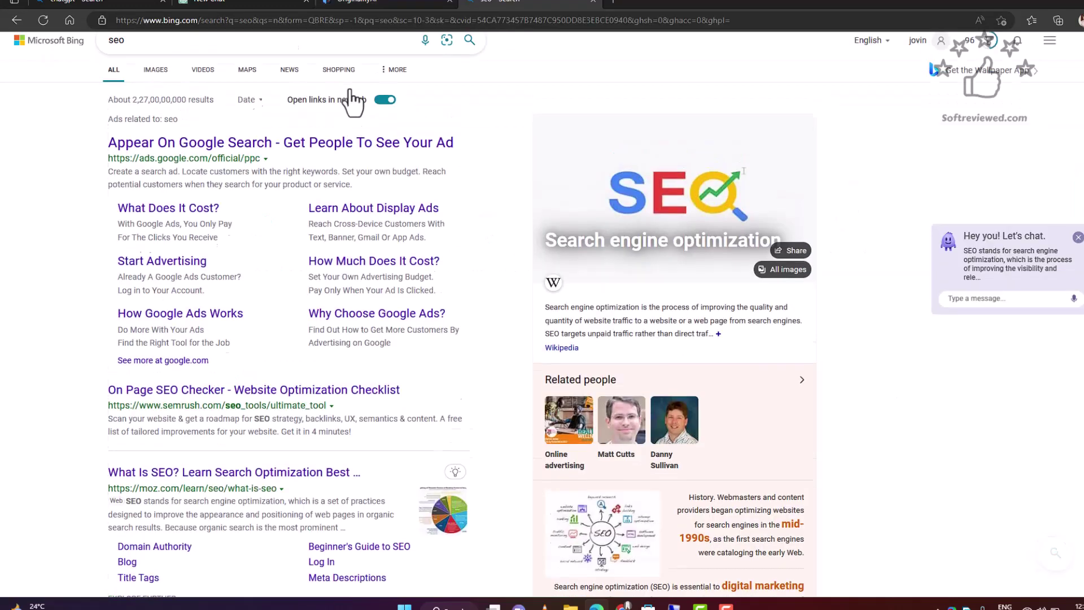
Search 'seo wikipedia' in Bing and copy the Wikipedia article's two opening paragraphs.
left_click(186, 51)
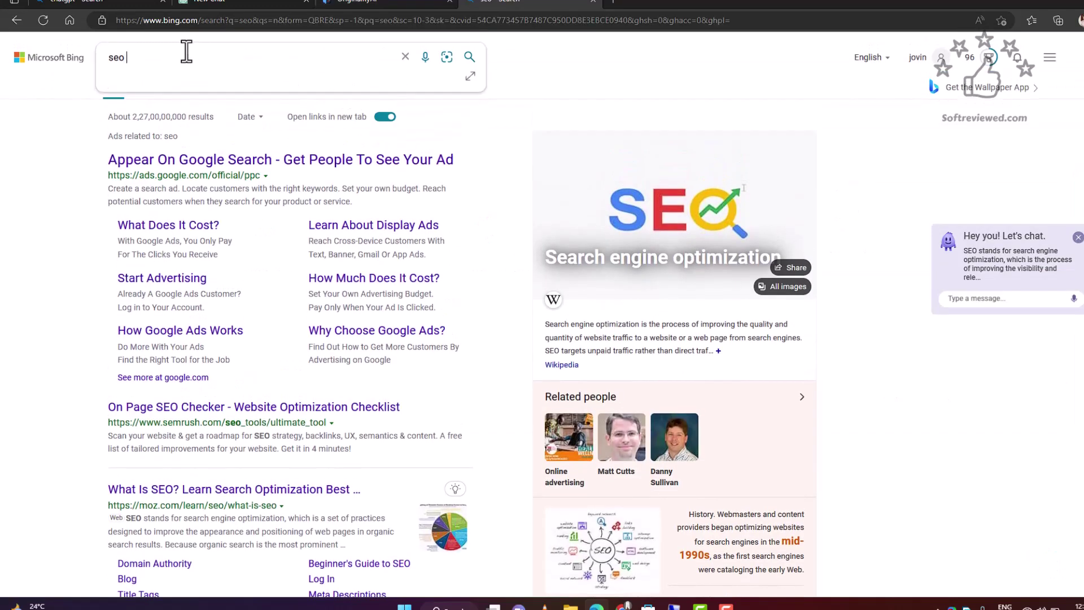
type("wiki")
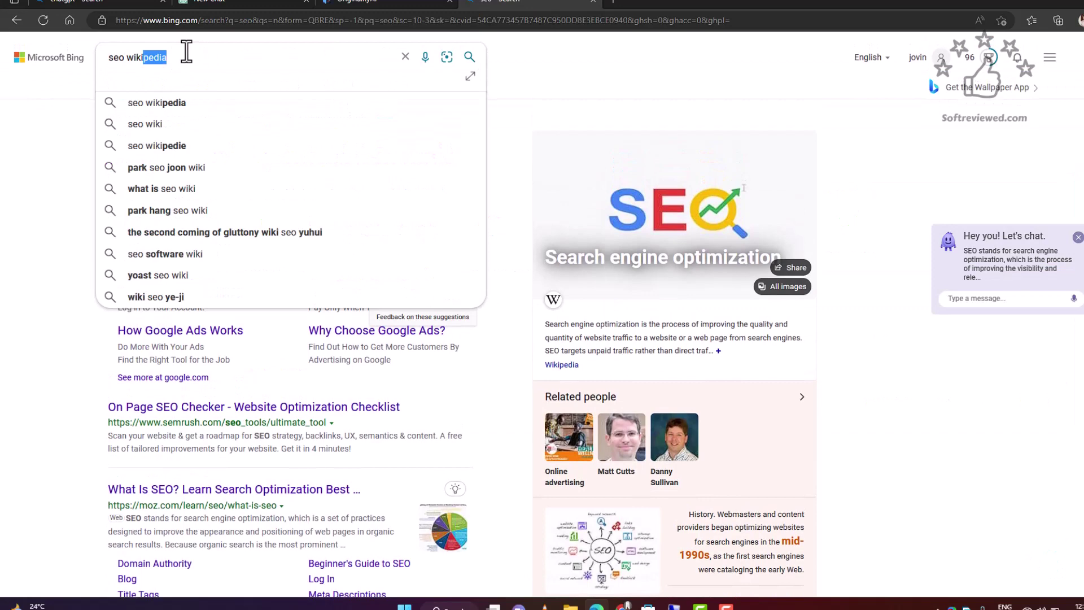
type("pedia")
key("Return")
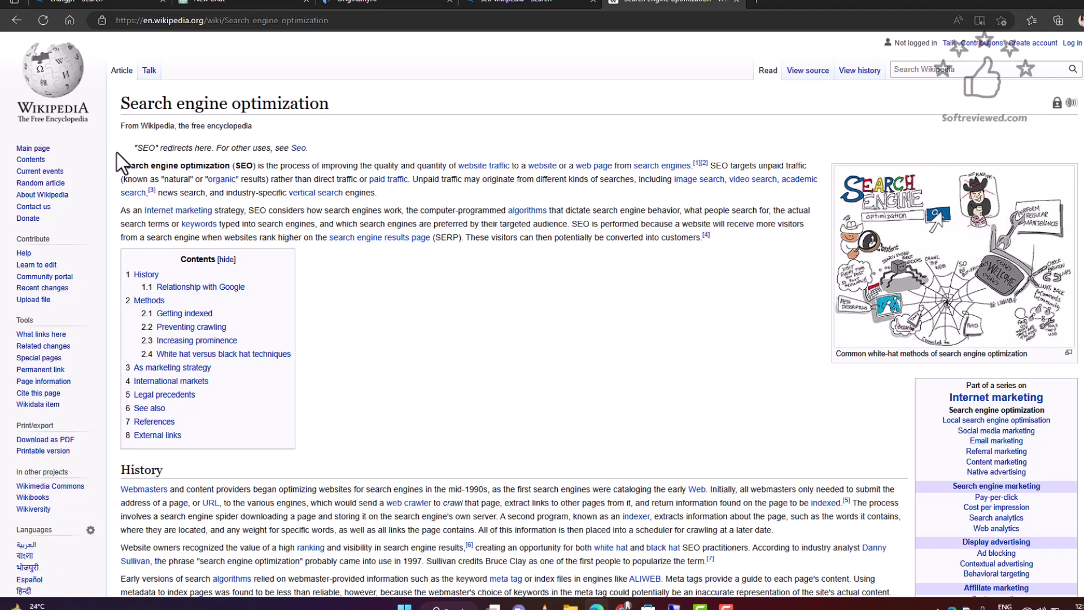
left_click_drag(121, 167, 709, 253)
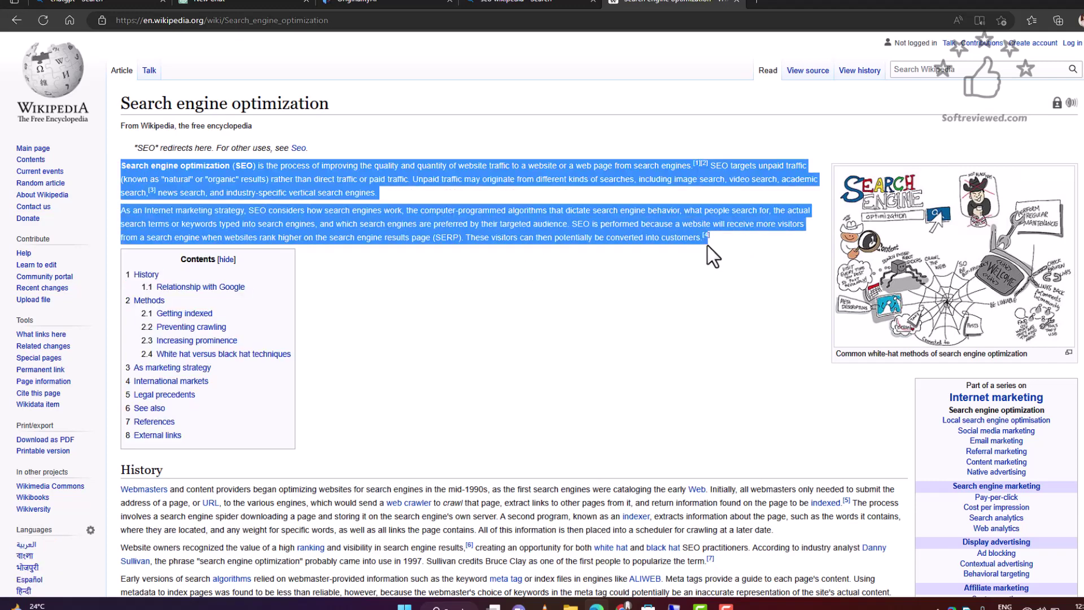
right_click(526, 199)
left_click(561, 209)
left_click(512, 3)
left_click(377, 4)
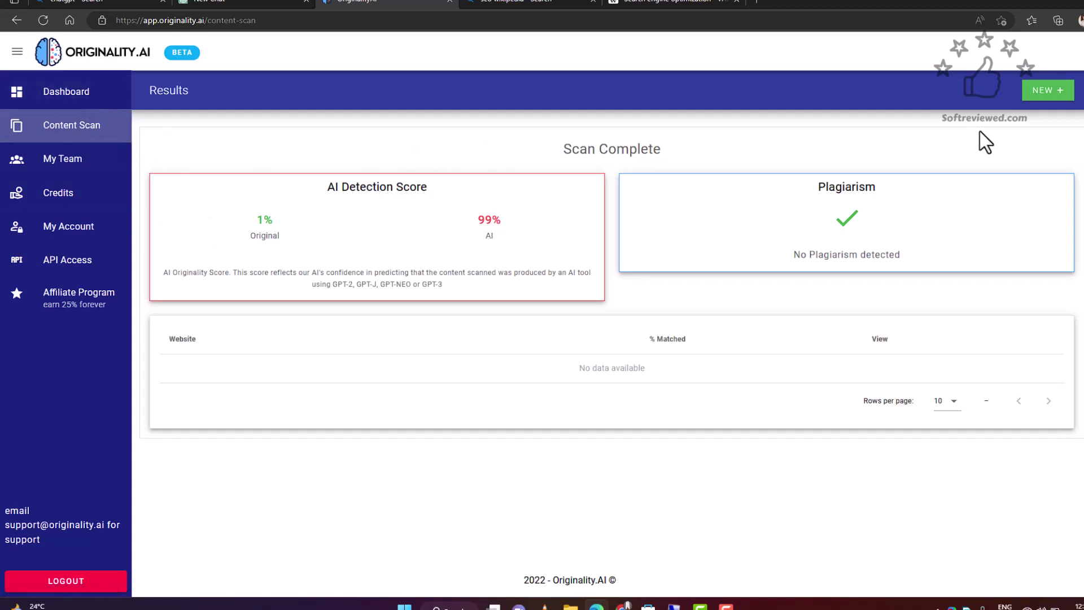
Paste the copied Wikipedia SEO text into a new content scan and run it.
left_click(1045, 91)
left_click(206, 206)
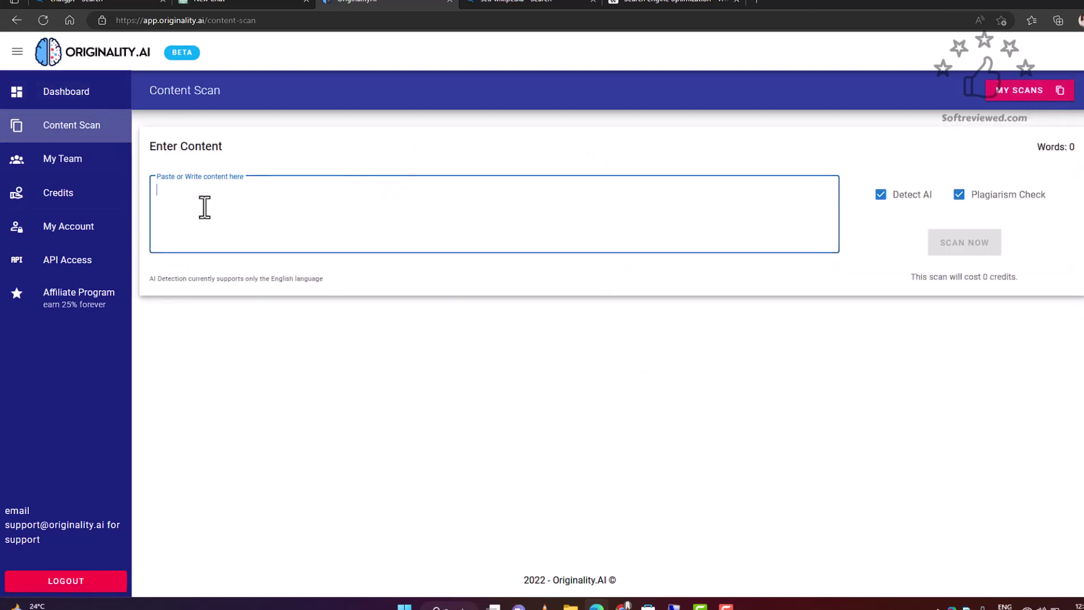
right_click(206, 206)
left_click(246, 337)
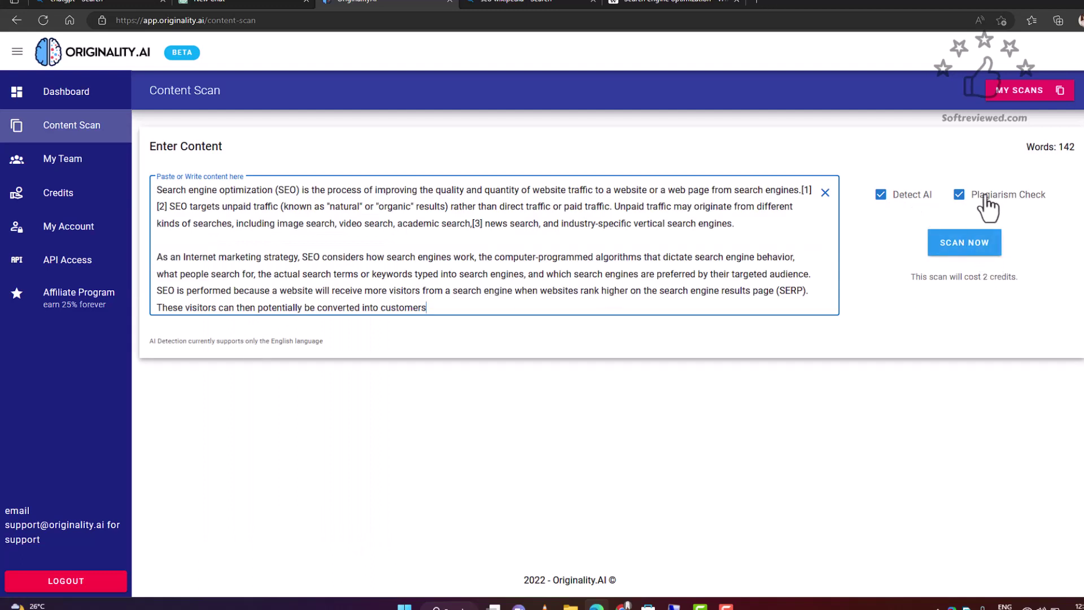
left_click(974, 242)
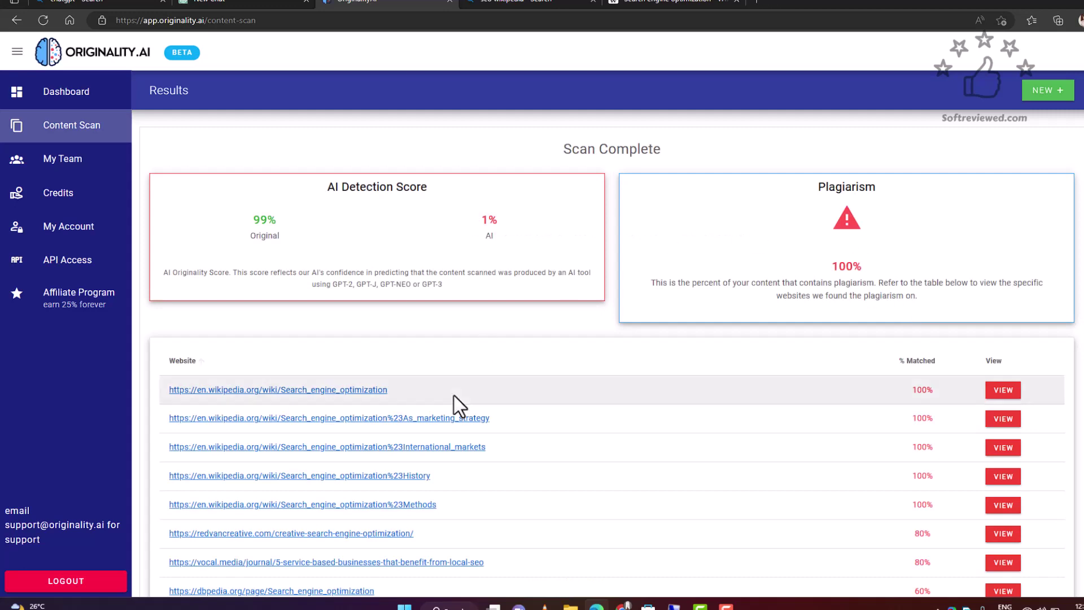
scroll(454, 395, "down", 2)
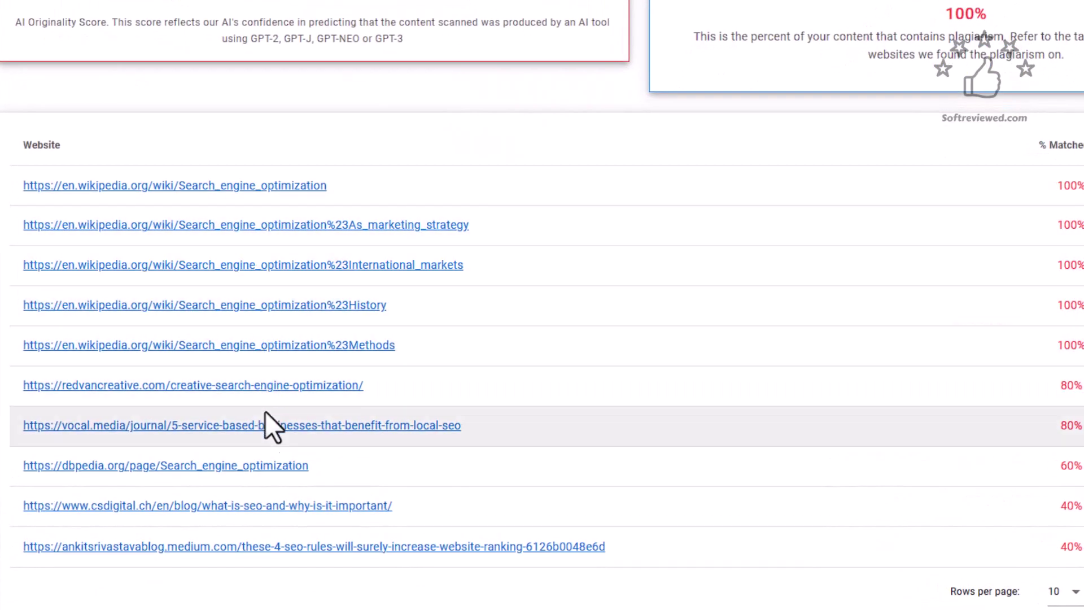
scroll(574, 547, "up", 3)
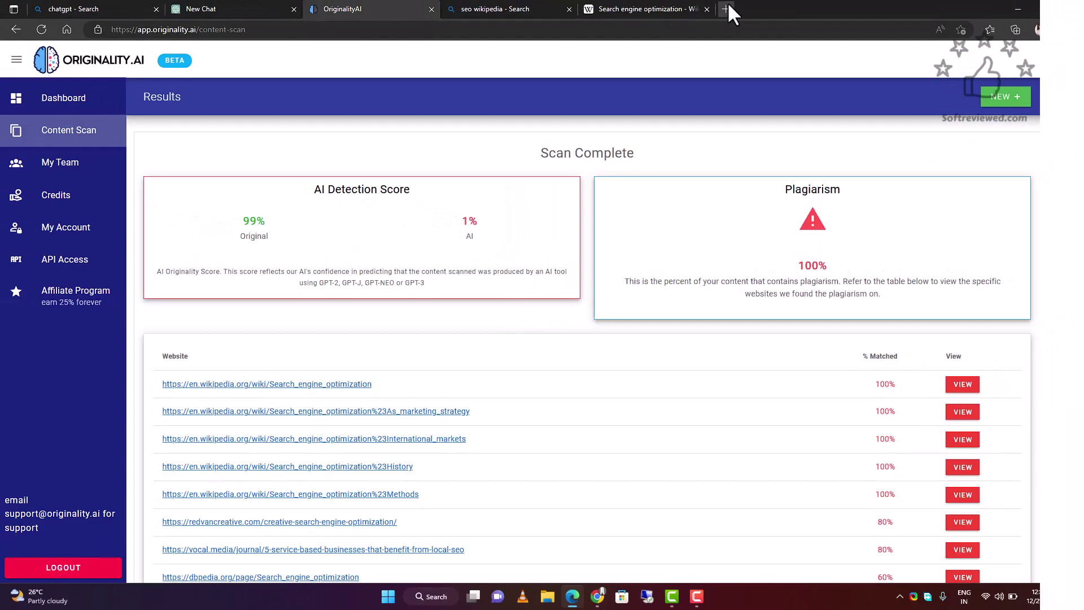
left_click(729, 6)
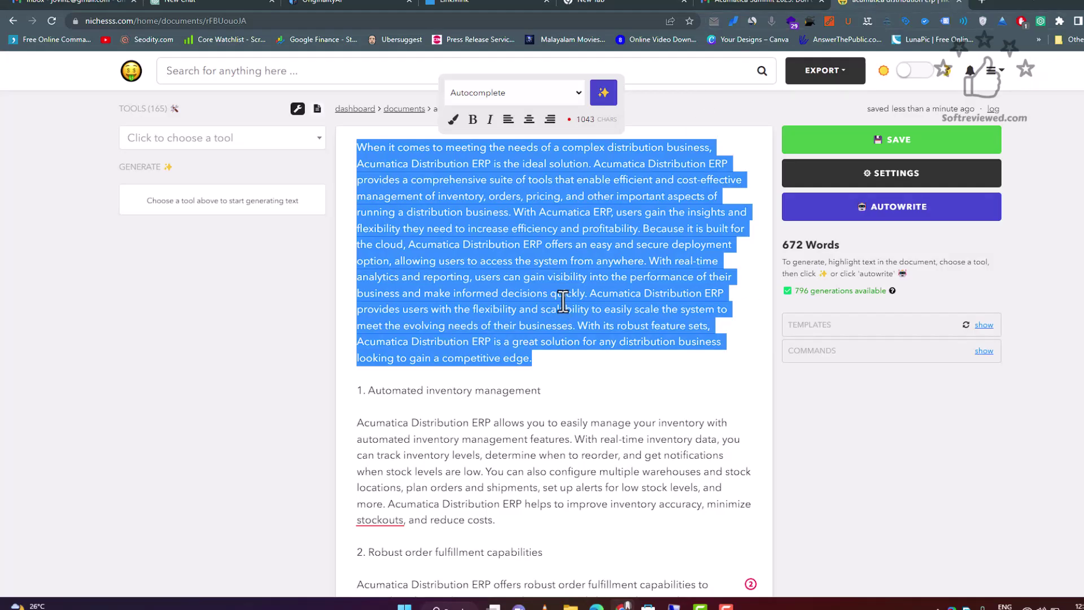
Select the opening Acumatica Distribution ERP paragraph in Nichesss, then return to Originality.AI.
left_click(562, 299)
left_click_drag(532, 357, 347, 138)
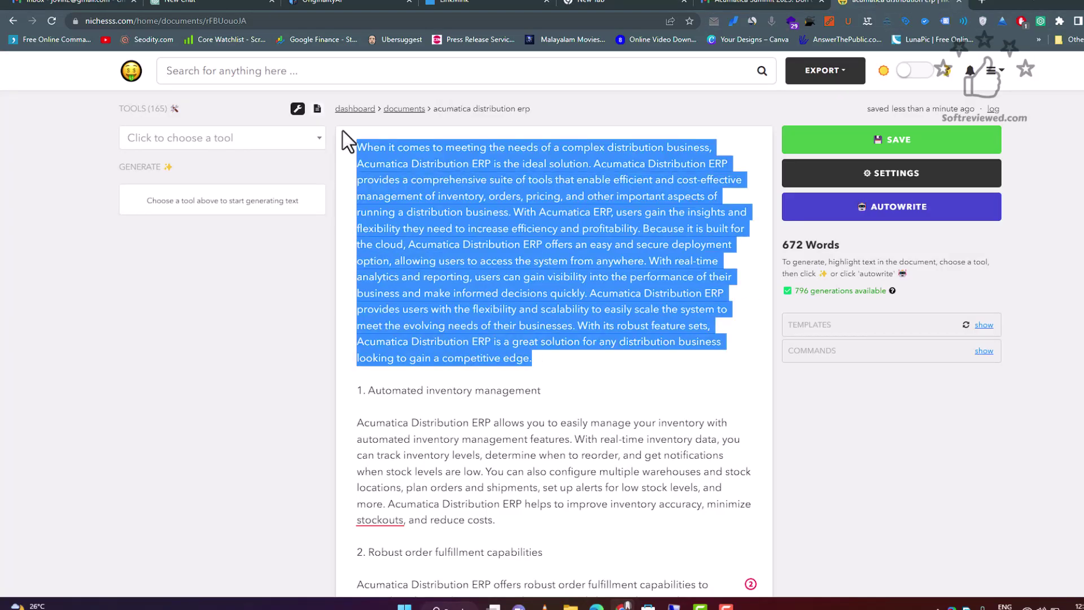
left_click(584, 6)
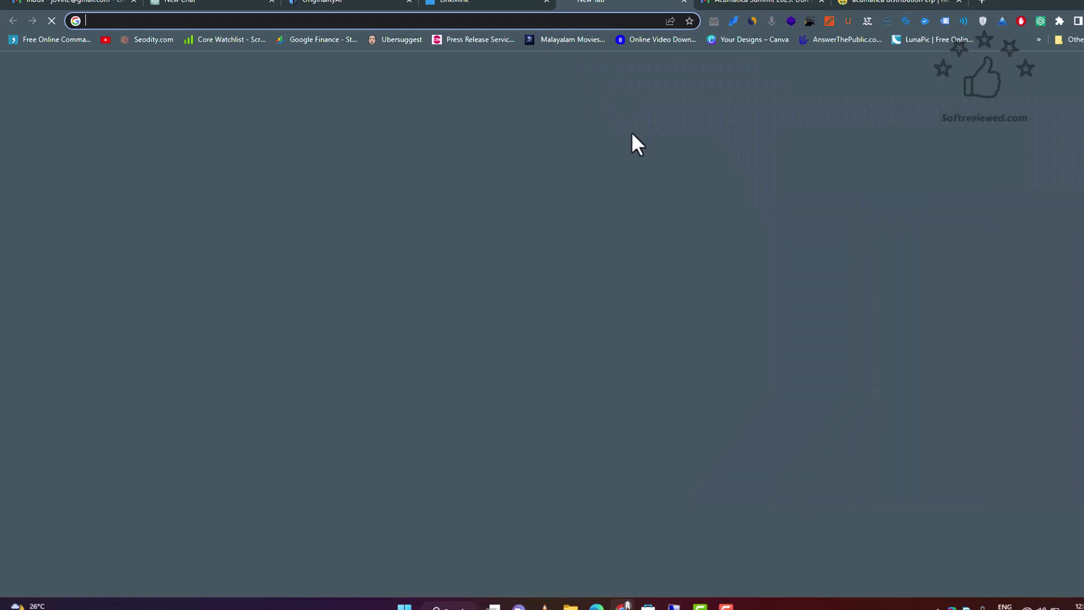
left_click(872, 6)
left_click(677, 7)
left_click(347, 5)
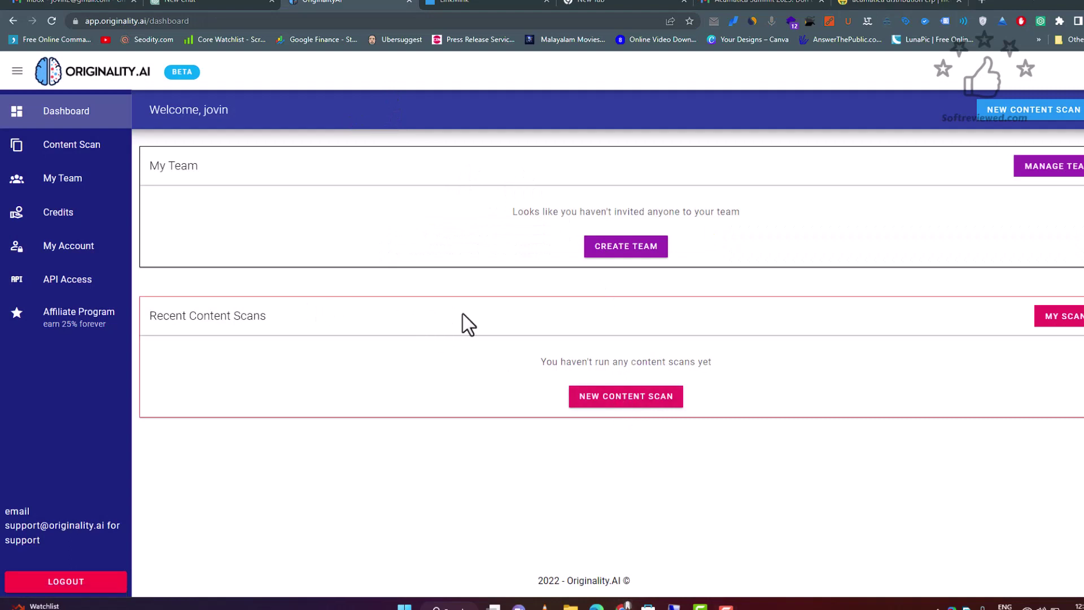
Paste the Acumatica paragraph into a content scan and scan it for AI and plagiarism.
left_click(612, 399)
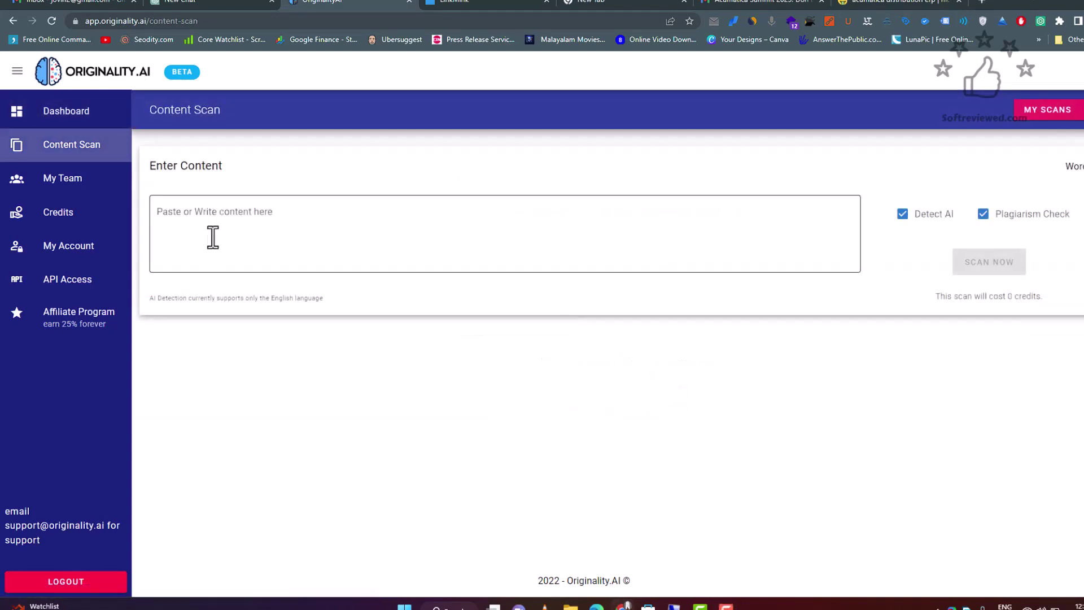
right_click(182, 213)
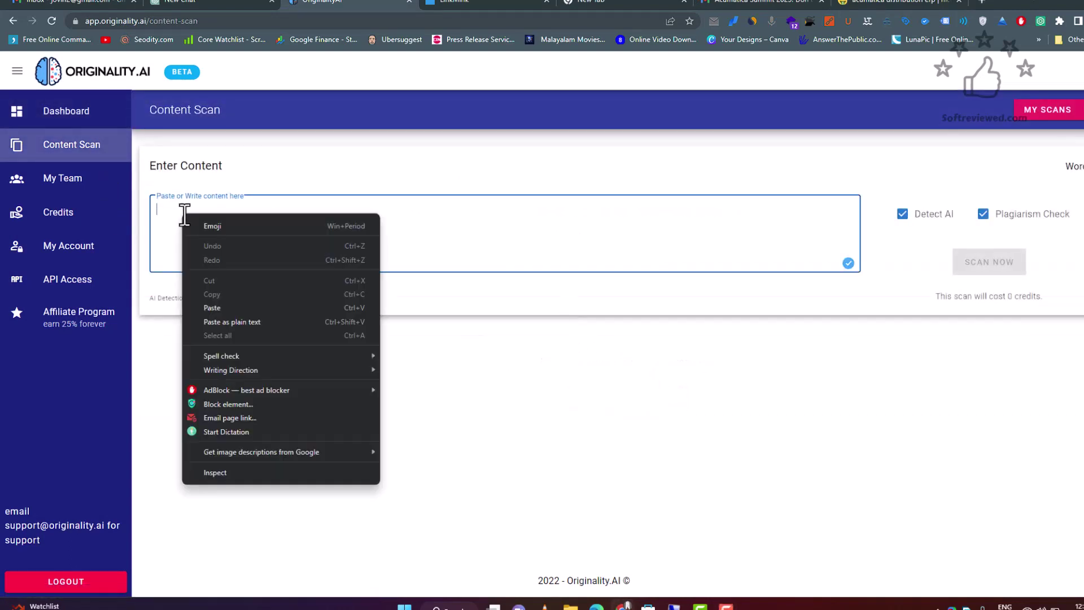
left_click(234, 307)
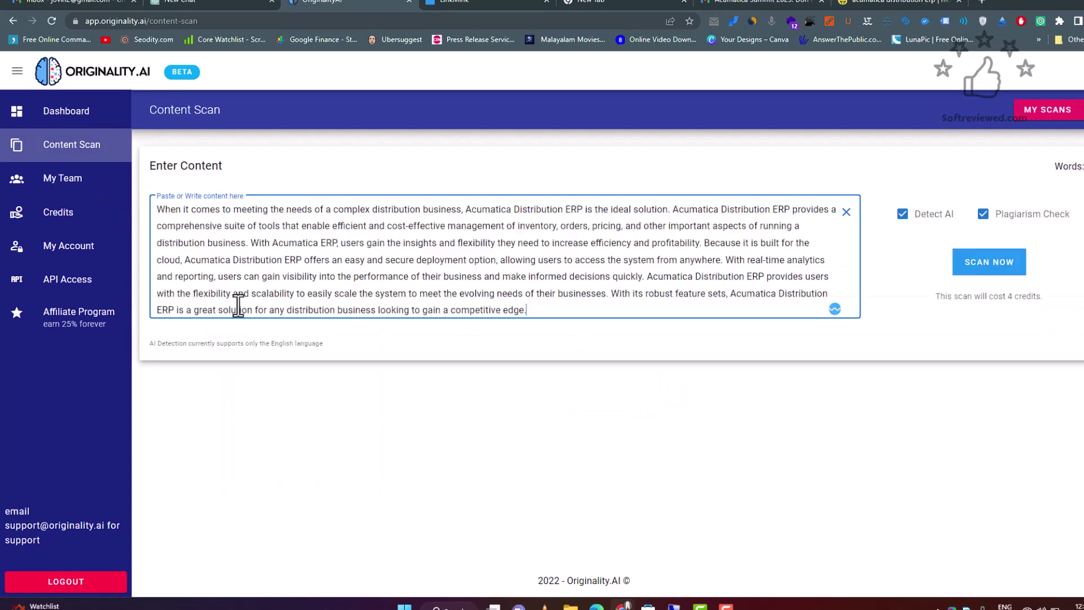
left_click(982, 265)
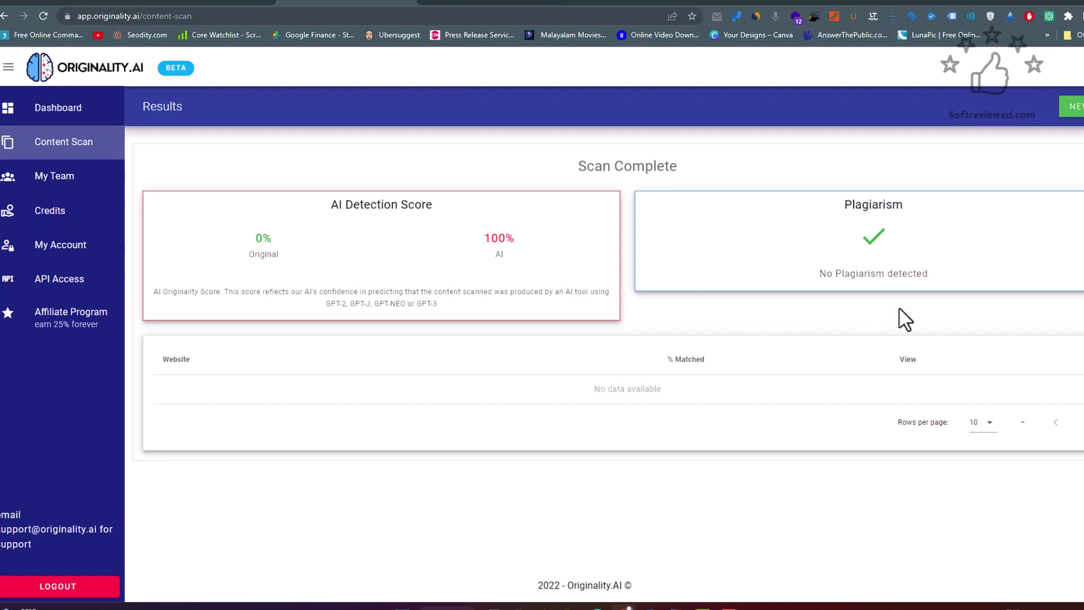
key("ctrl+t")
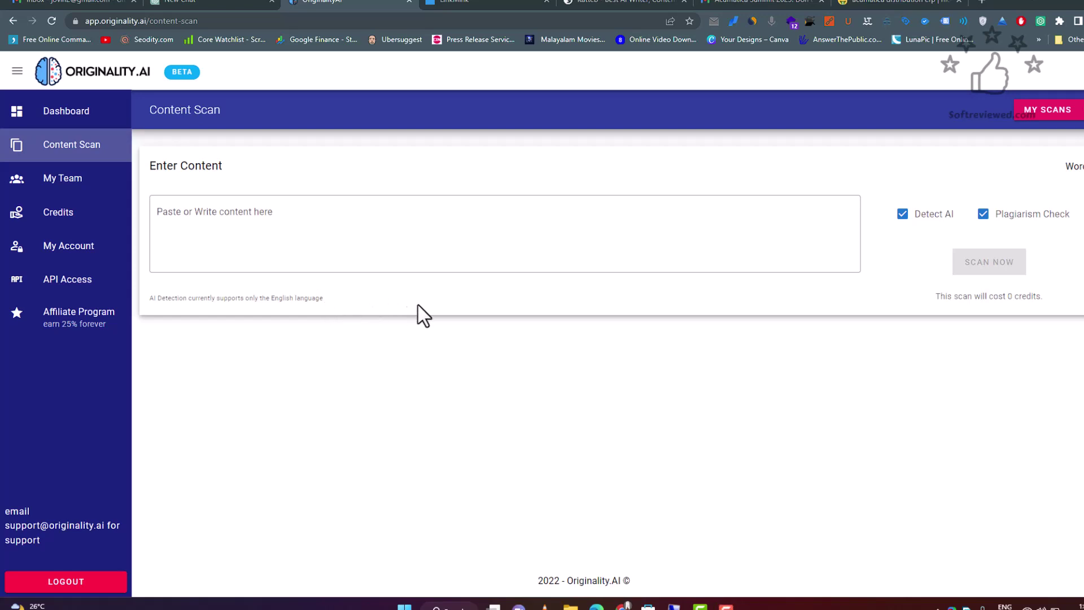
Scan the pasted Systeme.io Pricing Plans text, then view the My Team page.
left_click(268, 239)
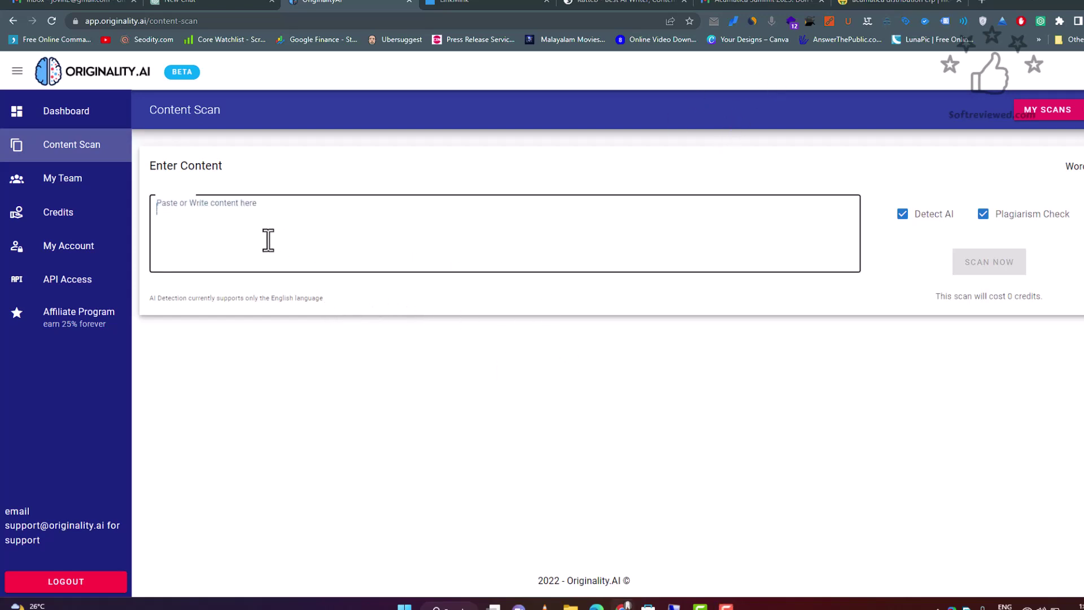
right_click(268, 240)
left_click(314, 332)
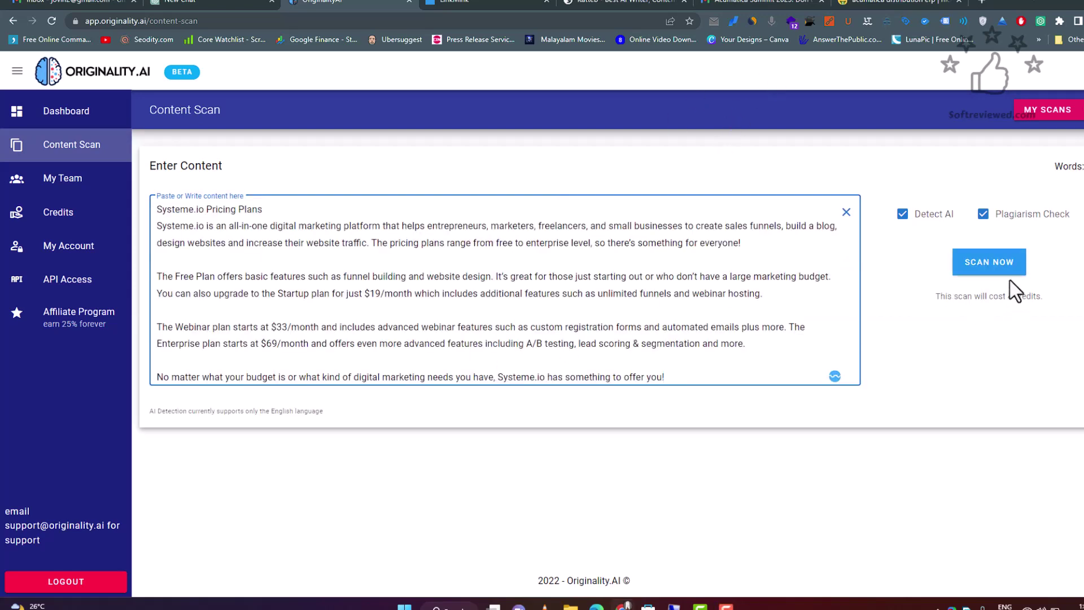
left_click(989, 264)
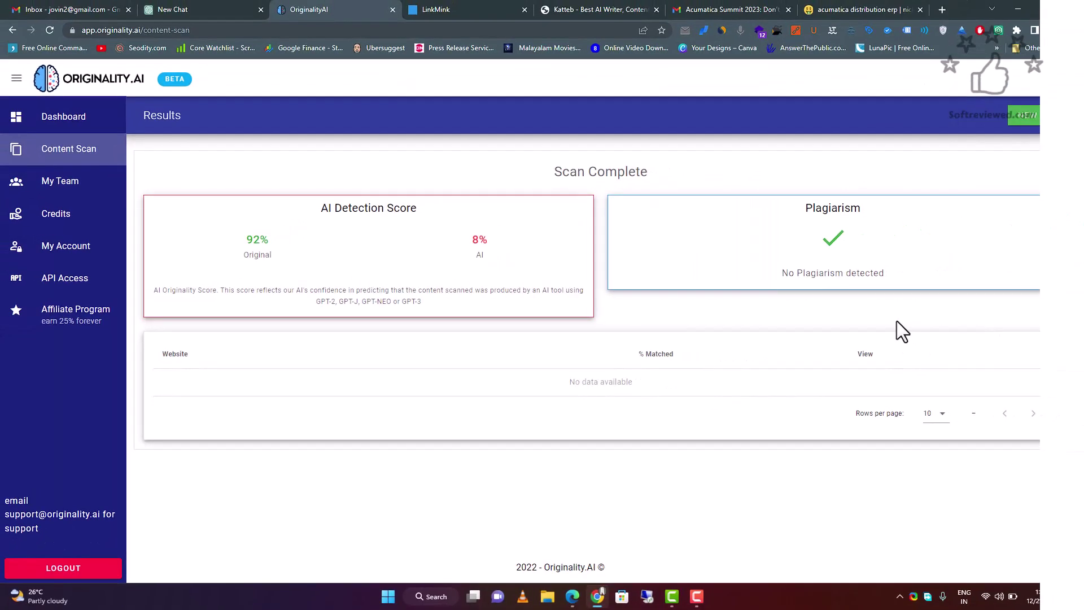
left_click(60, 181)
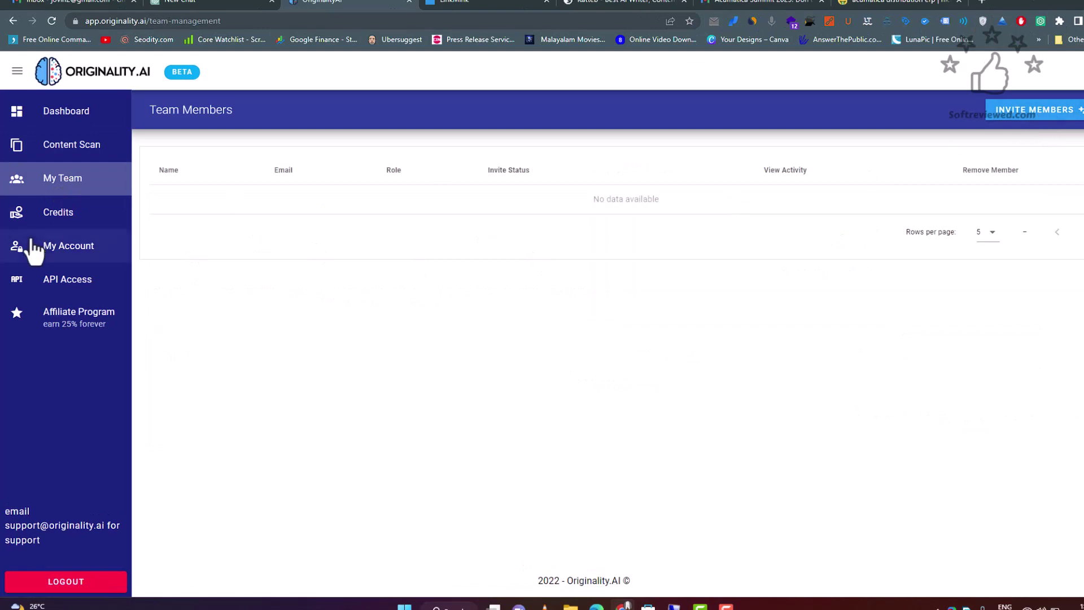
Visit the Credits and API Access pages, then go back to the Dashboard.
left_click(66, 216)
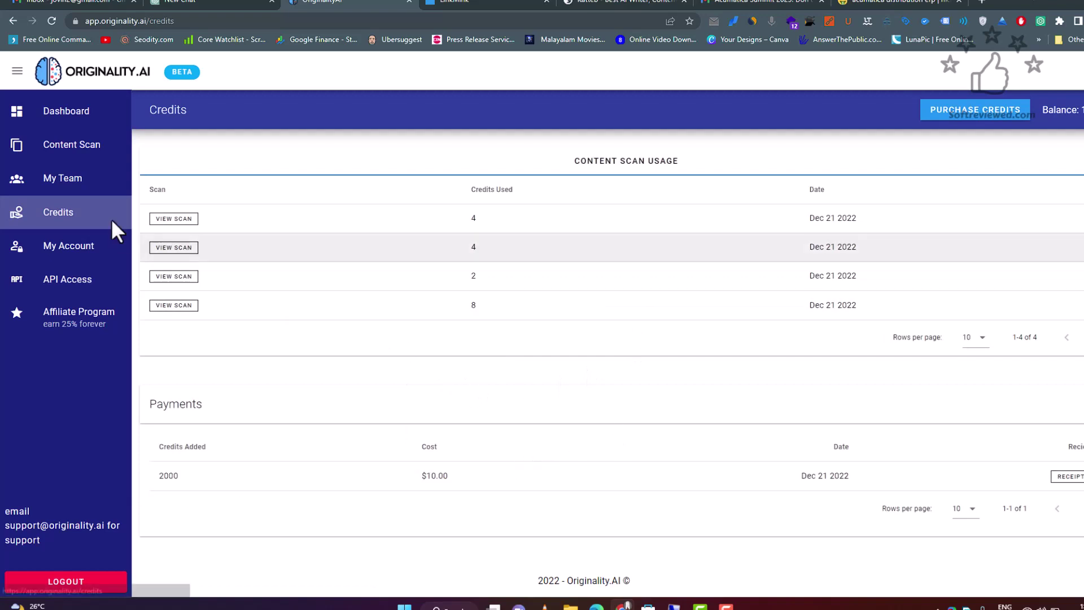
left_click(21, 288)
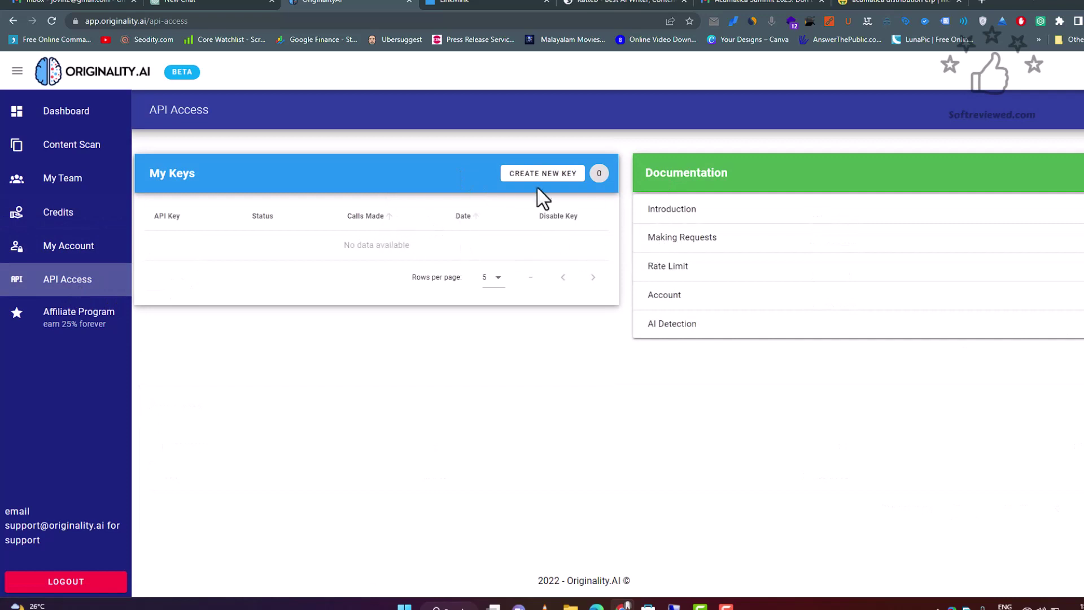
left_click(78, 114)
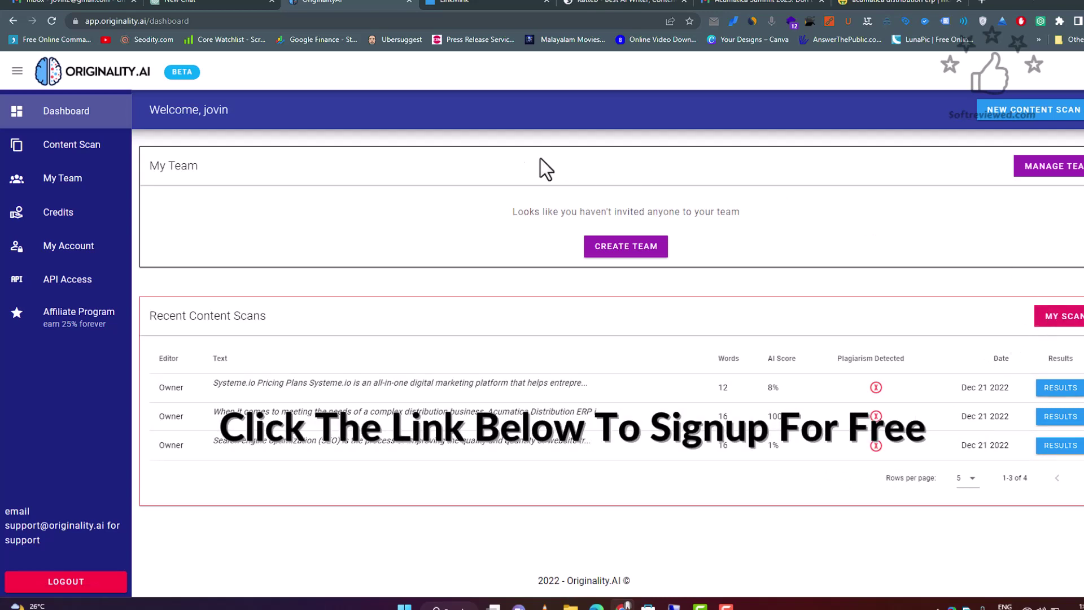
left_click(17, 71)
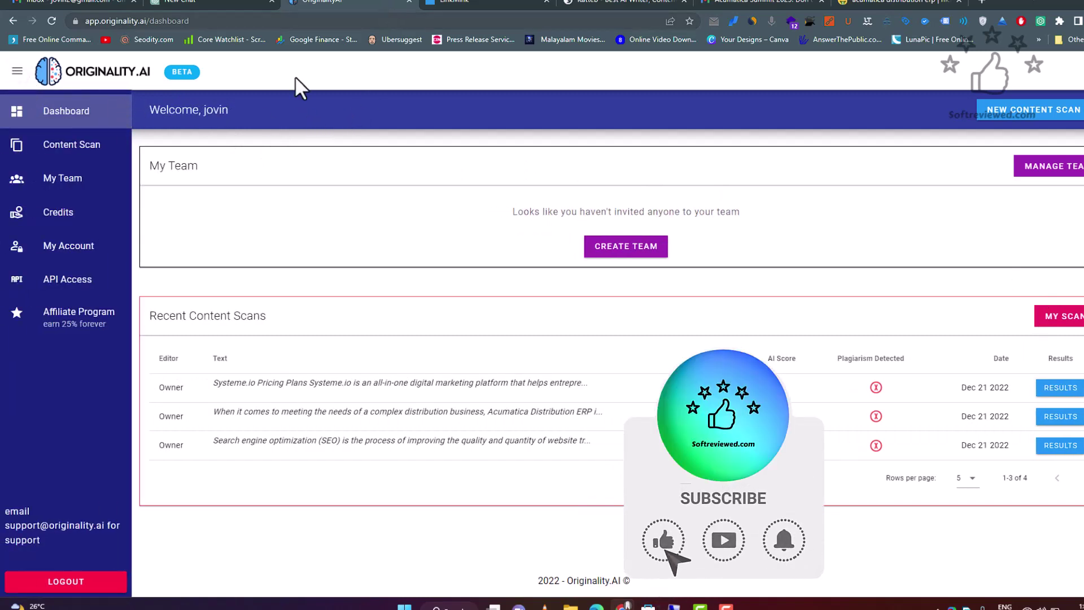
left_click_drag(229, 109, 149, 109)
left_click(301, 155)
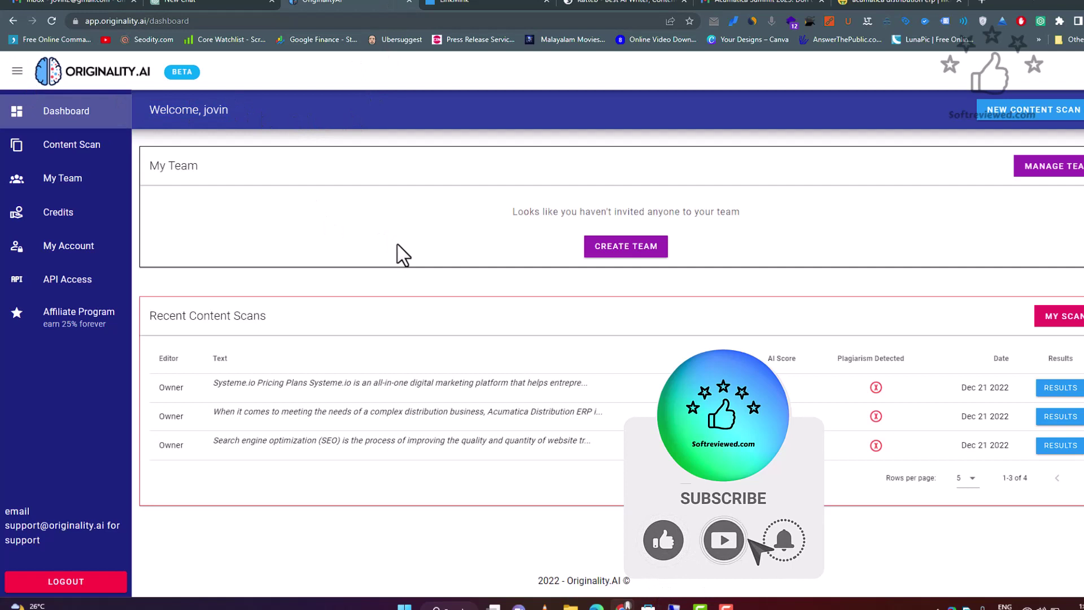